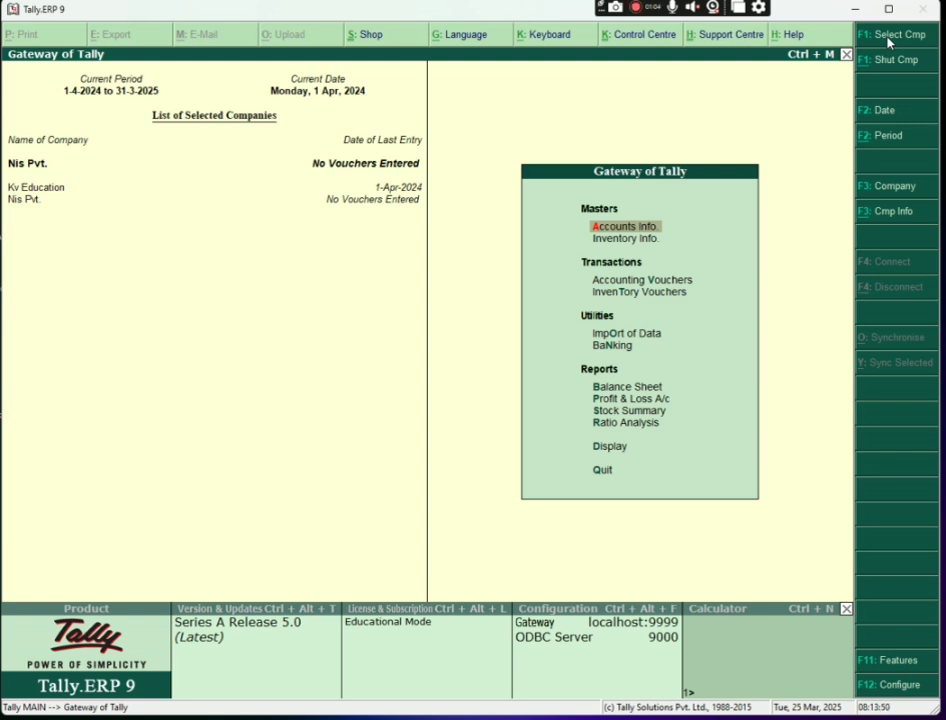
# Go to Accounts Info and open its Ledgers options
pyautogui.press('Down')
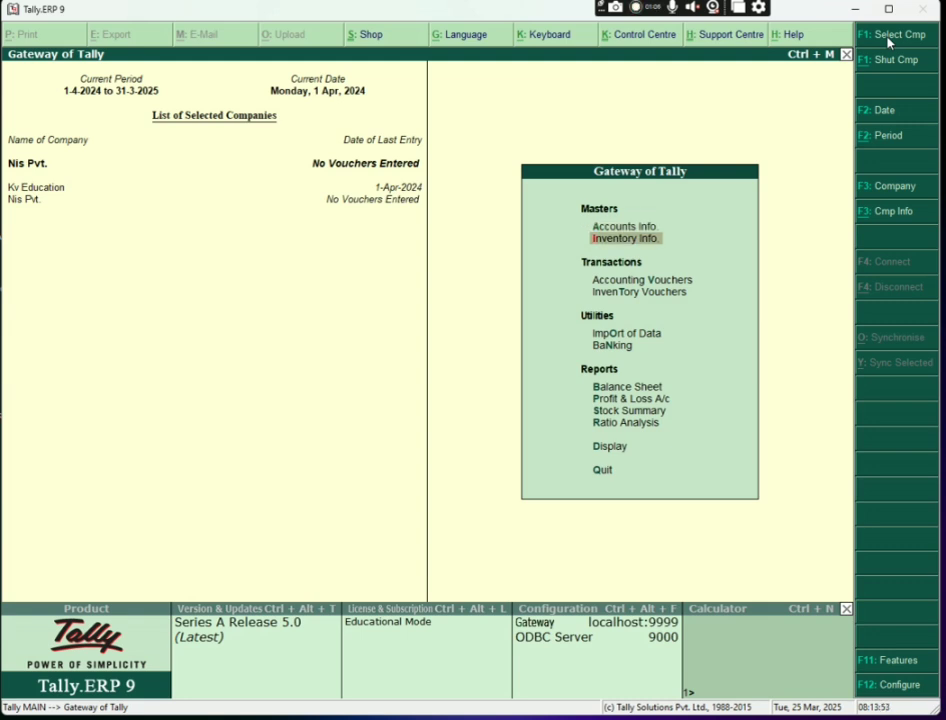
pyautogui.press('Up')
pyautogui.press('Up')
pyautogui.press('Down')
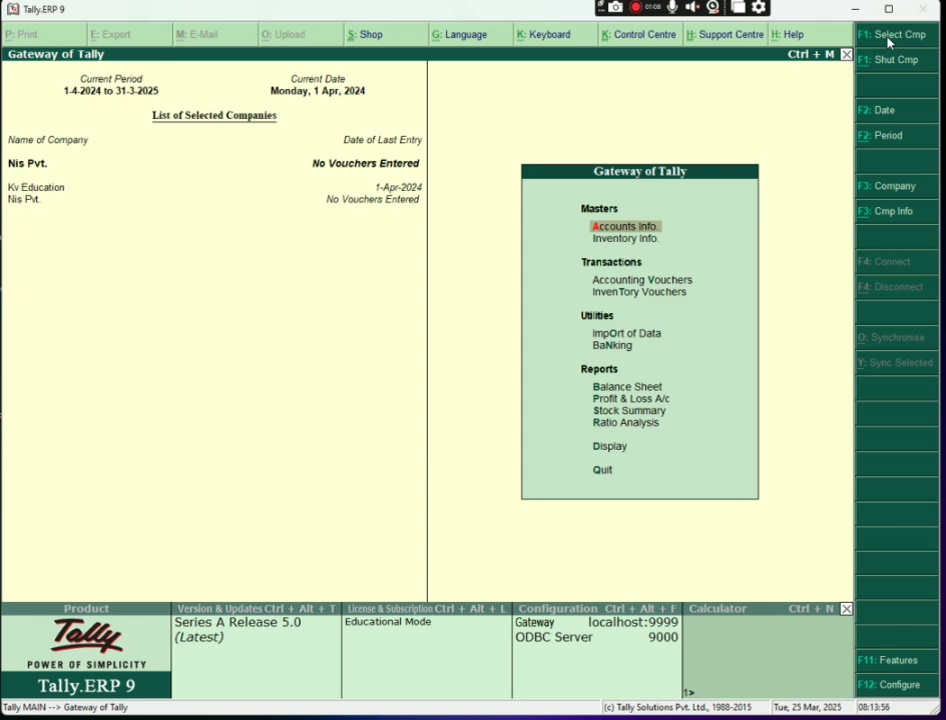
pyautogui.press('Return')
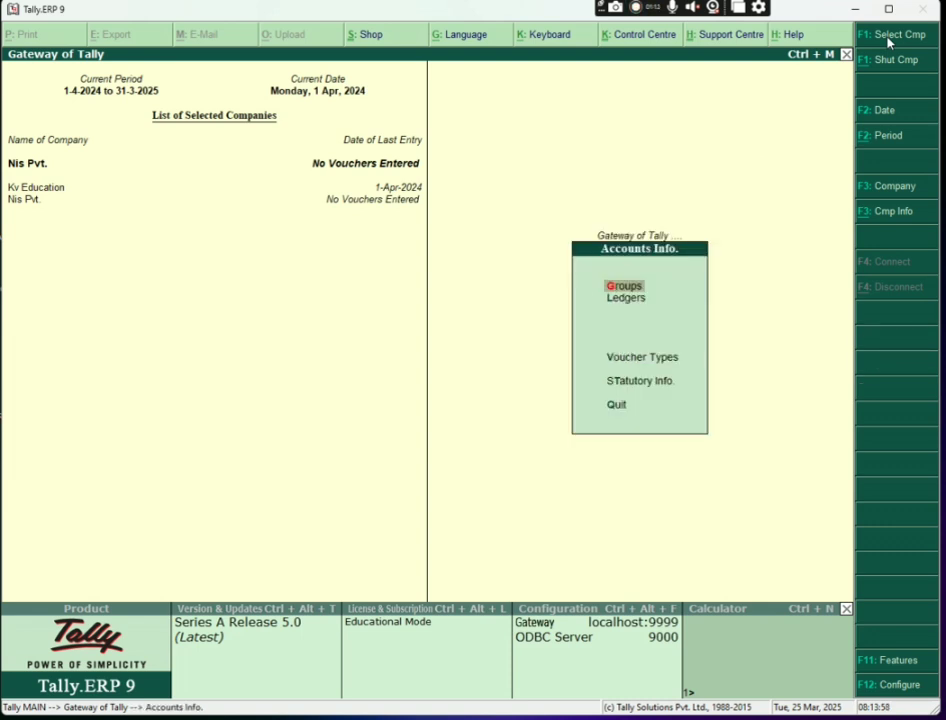
pyautogui.press('Down')
pyautogui.press('Return')
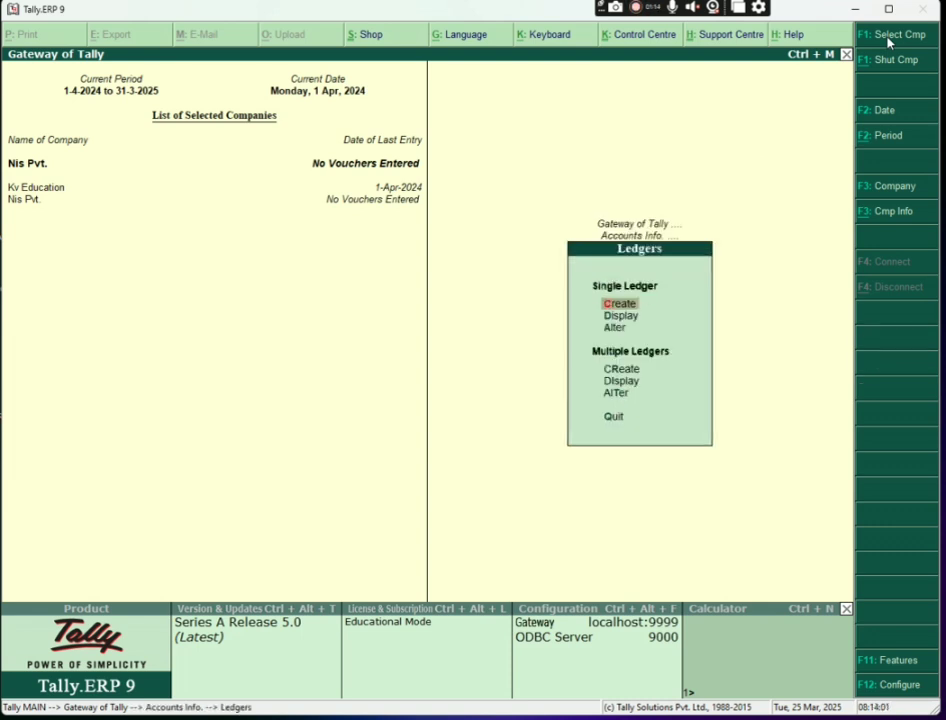
# Display the List of Ledgers to confirm only Cash and Profit & Loss A/c exist, then highlight Create
pyautogui.press('Down')
pyautogui.press('Return')
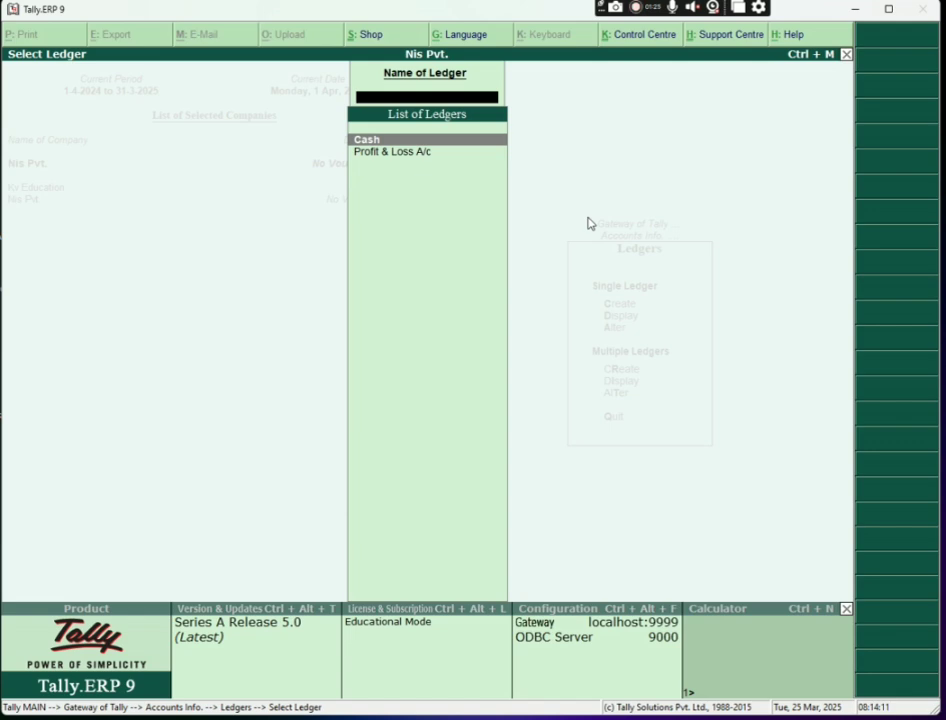
pyautogui.press('Escape')
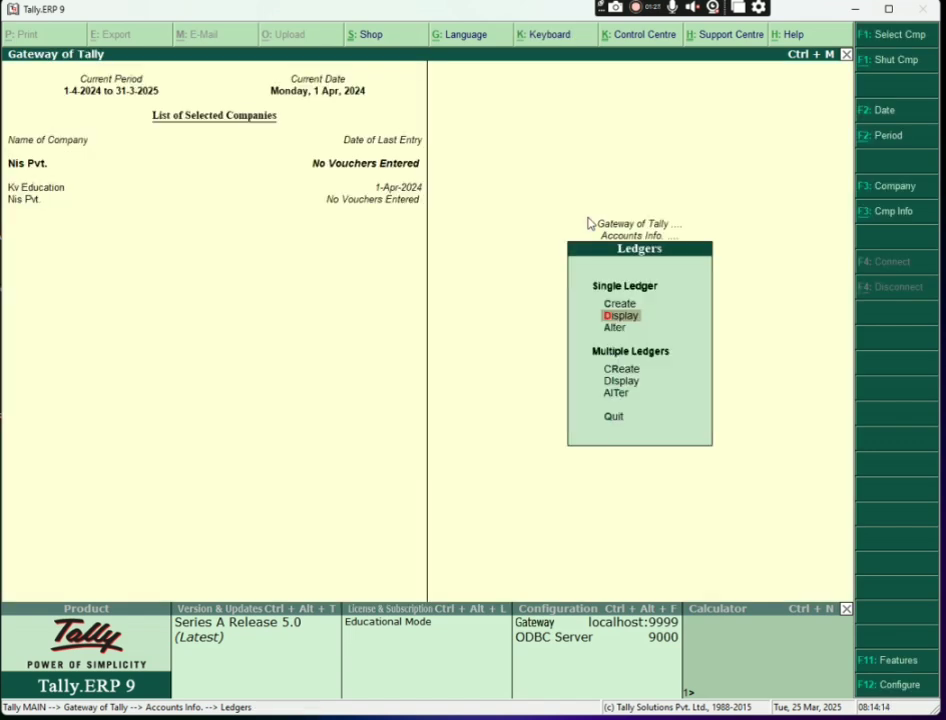
pyautogui.press('Up')
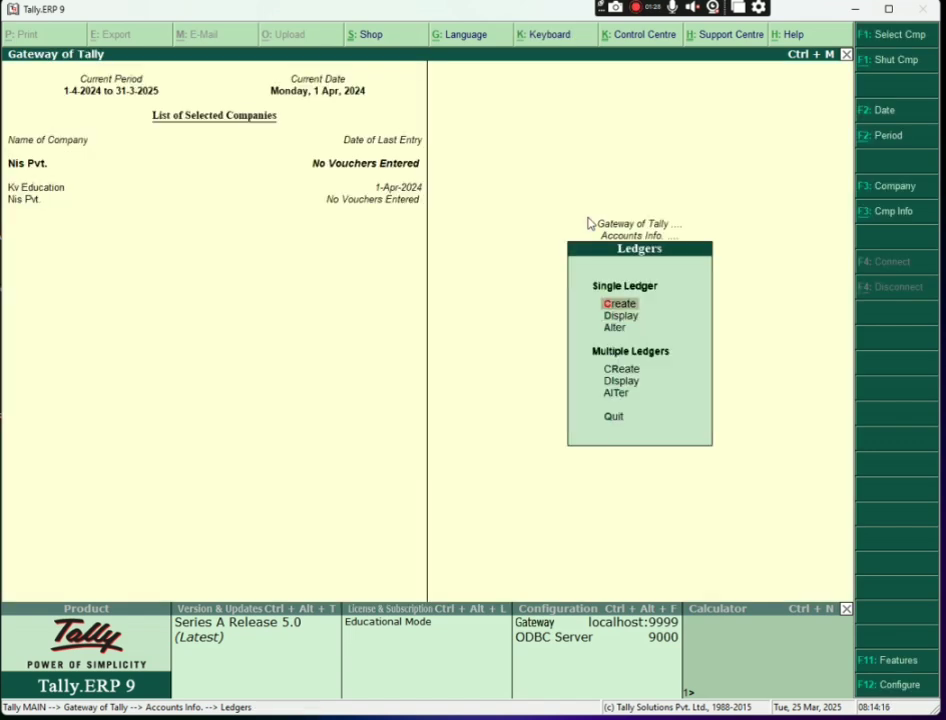
# Start a new ledger named Capital, grouped under Capital Account
pyautogui.click(617, 302)
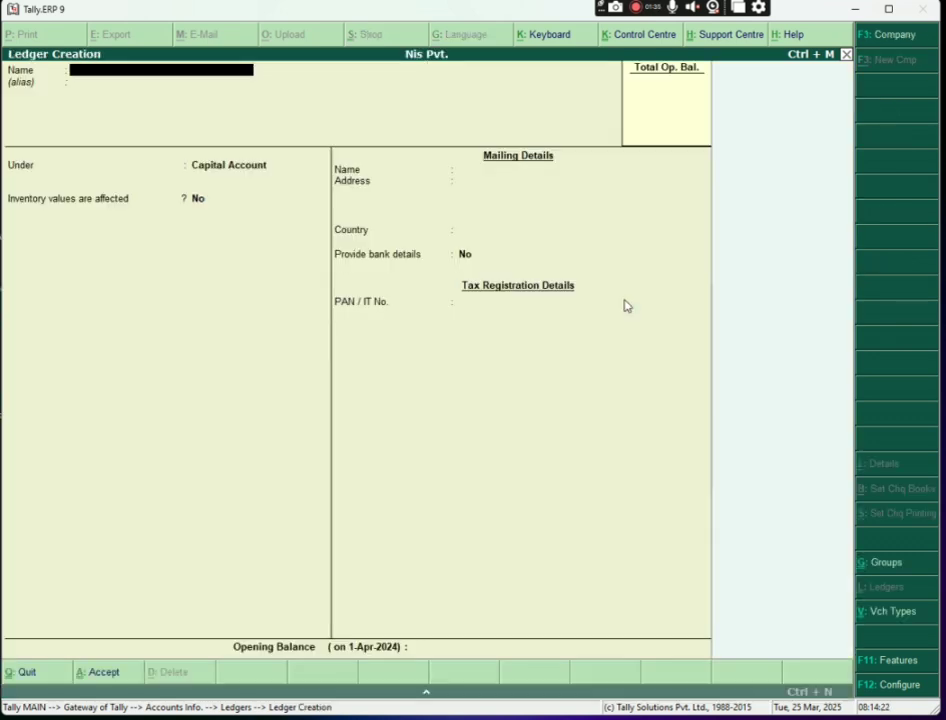
pyautogui.write('Capital')
pyautogui.press('Return')
pyautogui.press('Return')
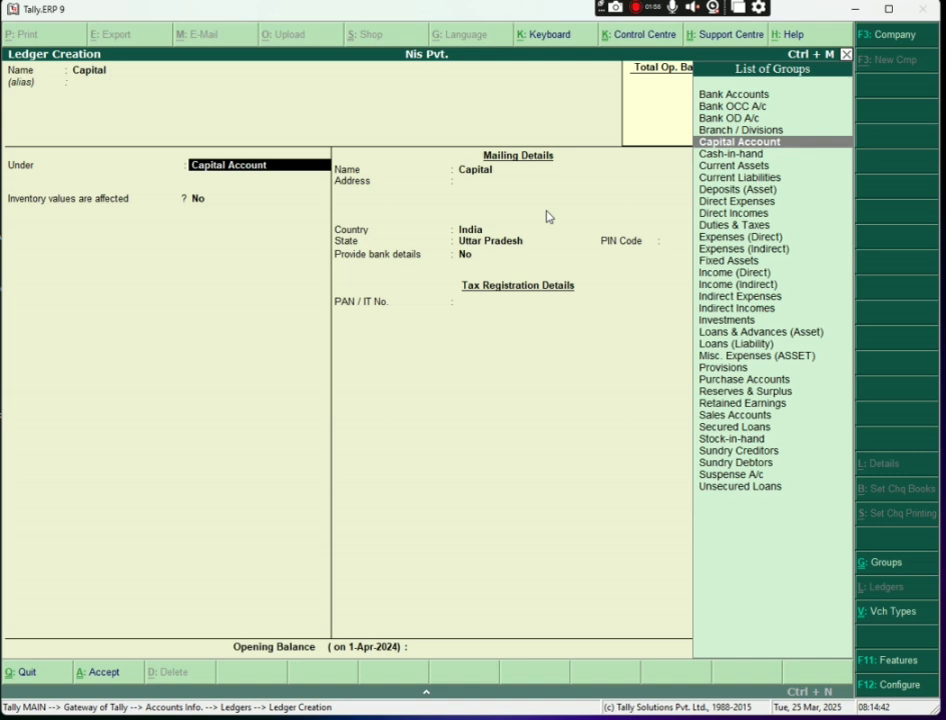
pyautogui.press('Return')
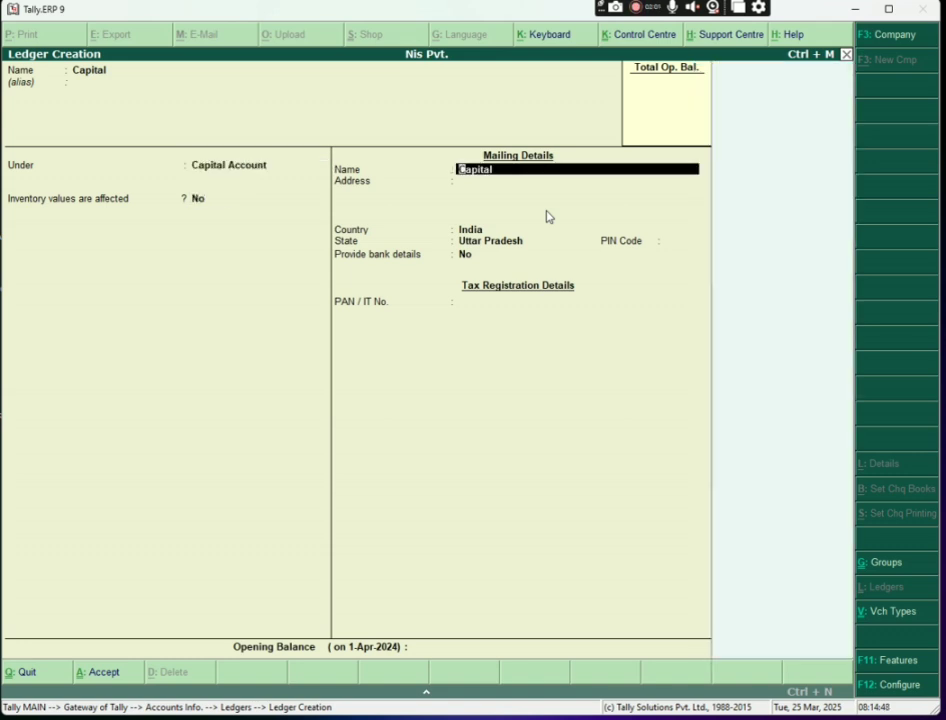
# Fill in mailing name, address, India, Uttar Pradesh and PIN code, with bank details set to No
pyautogui.write('Ravi')
pyautogui.press('Return')
pyautogui.write('Jfgmhf,')
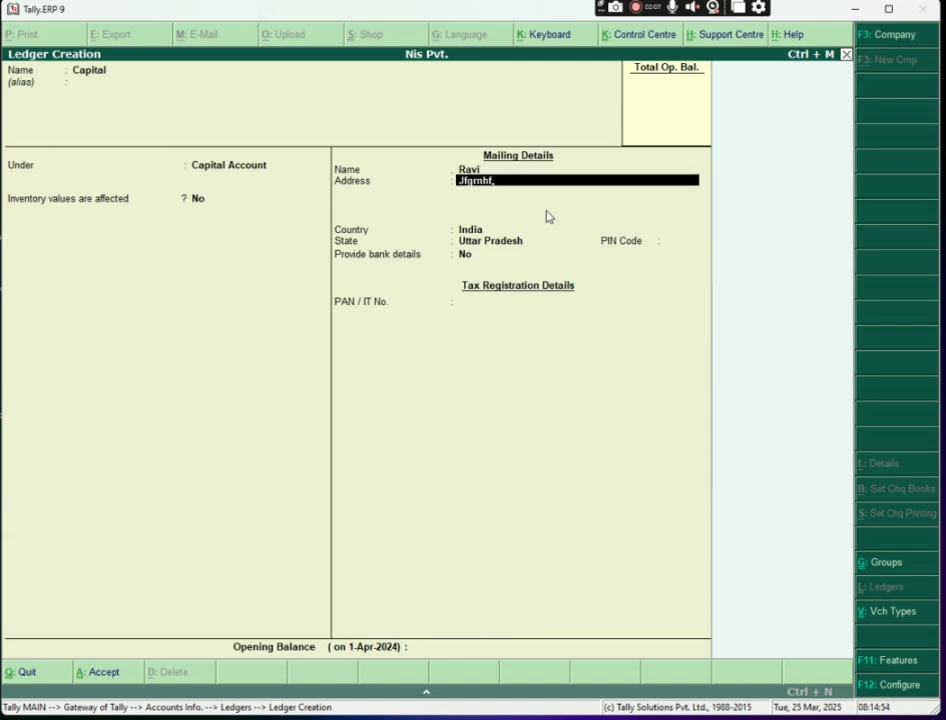
pyautogui.press('Return')
pyautogui.press('Return')
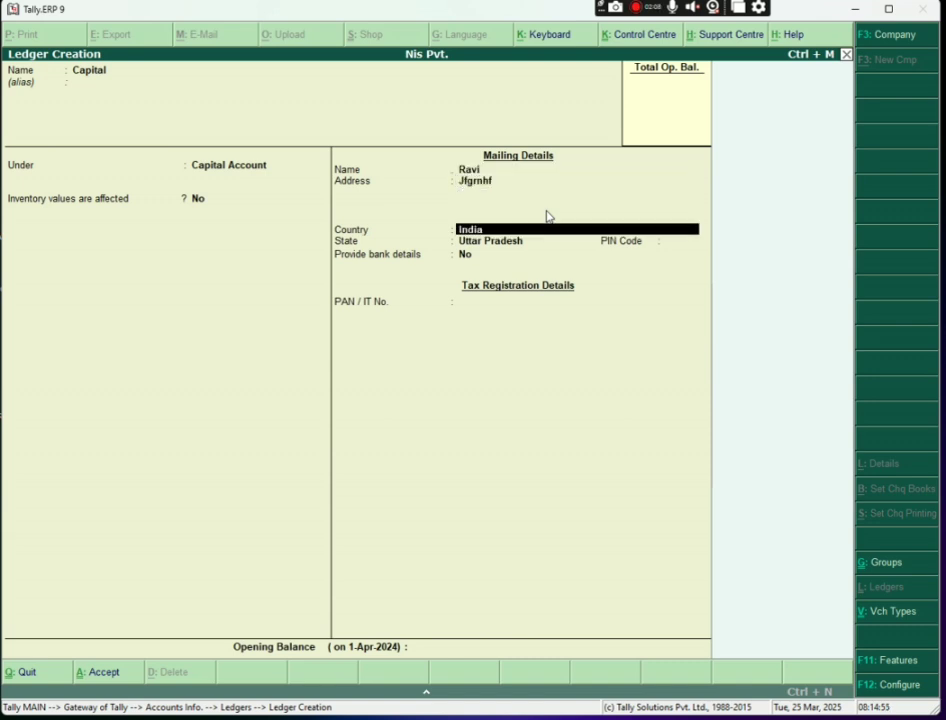
pyautogui.press('Return')
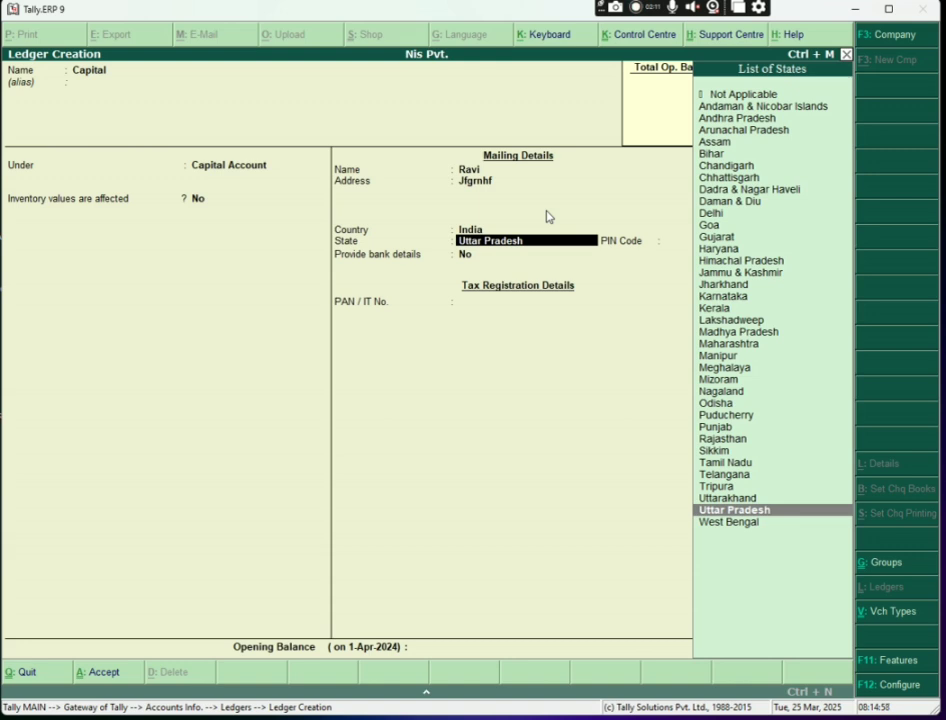
pyautogui.press('Return')
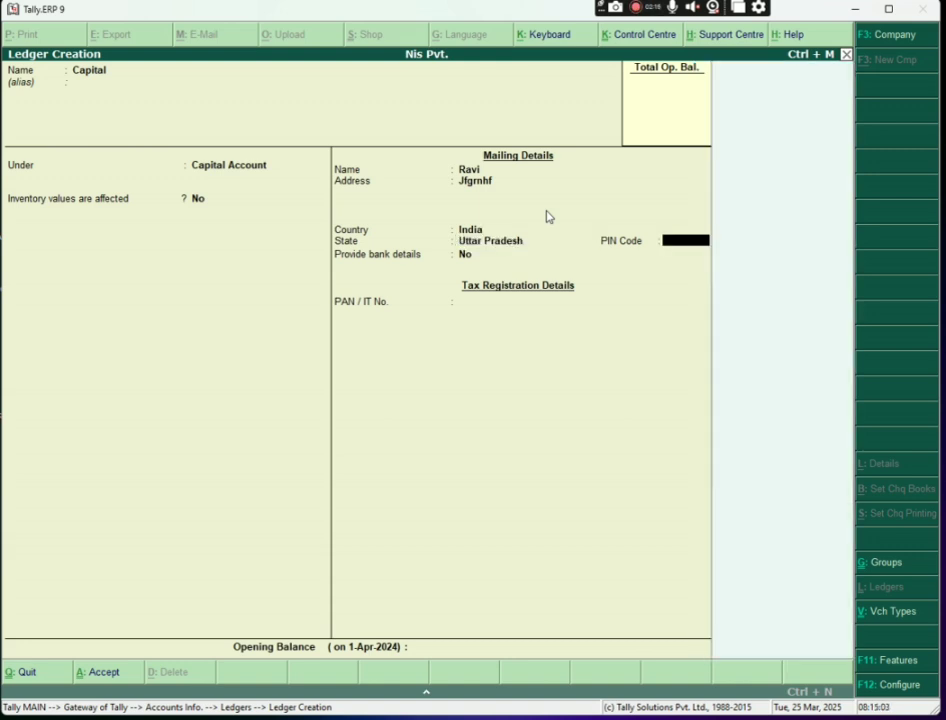
pyautogui.write('85475')
pyautogui.press('Return')
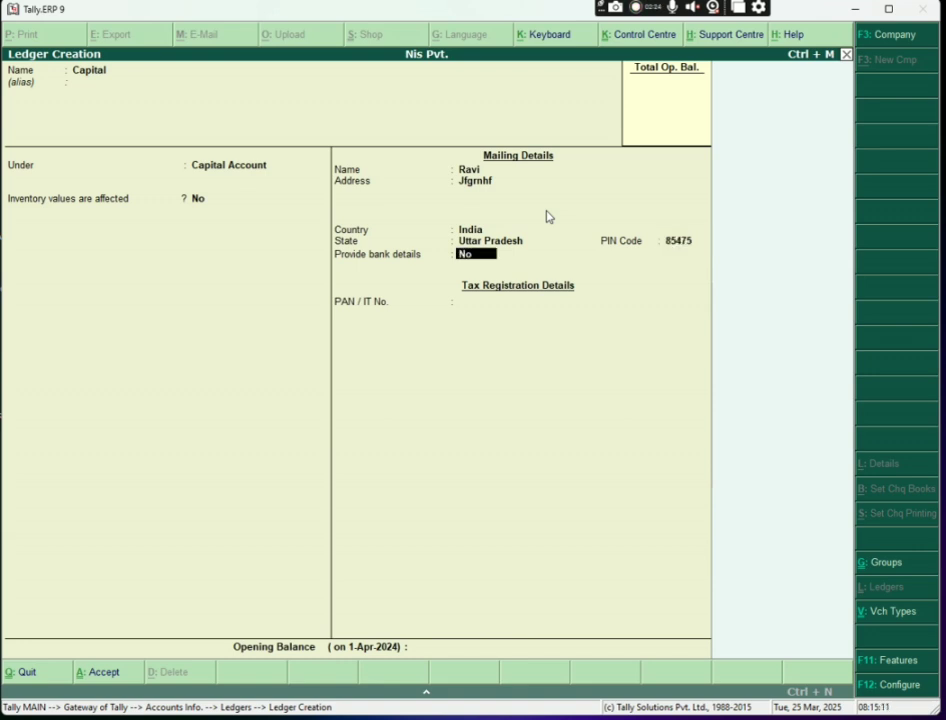
pyautogui.press('Return')
pyautogui.press('Return')
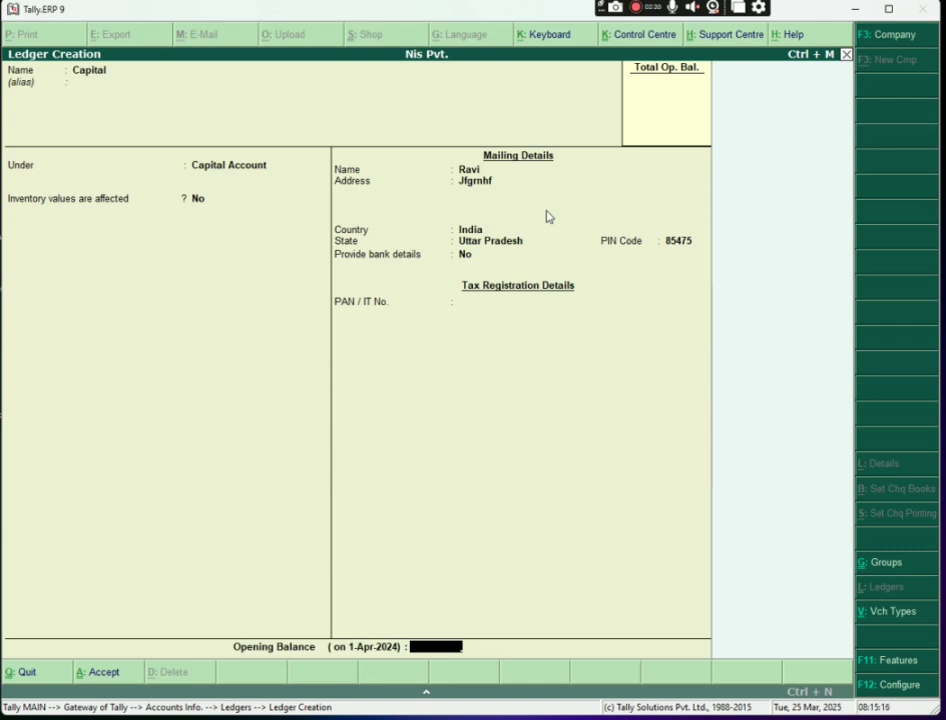
# Save the Capital ledger with no opening balance and exit ledger creation
pyautogui.press('Return')
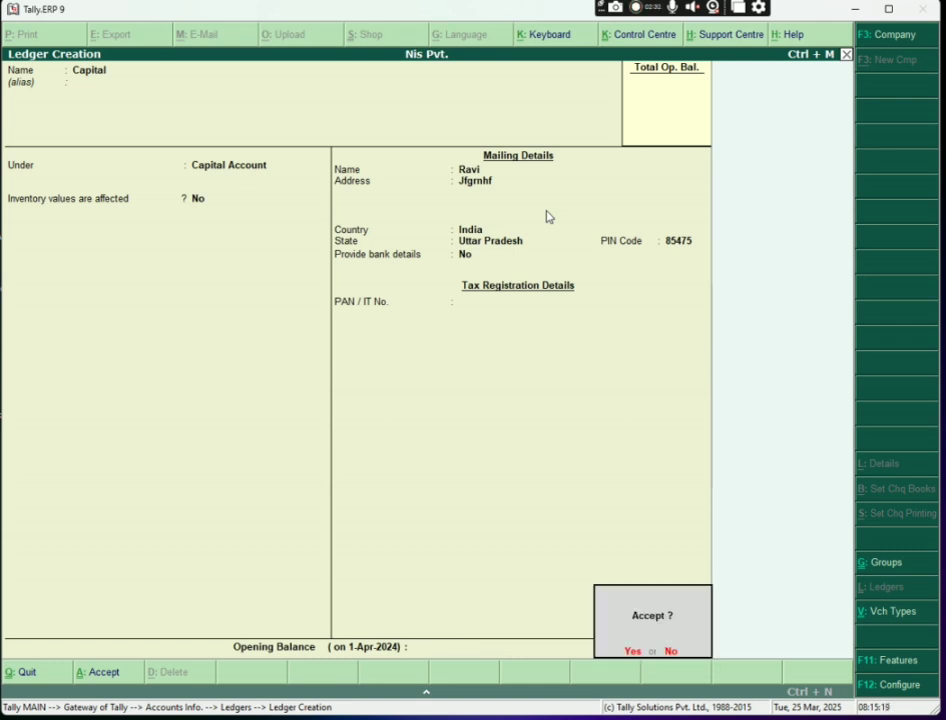
pyautogui.press('Return')
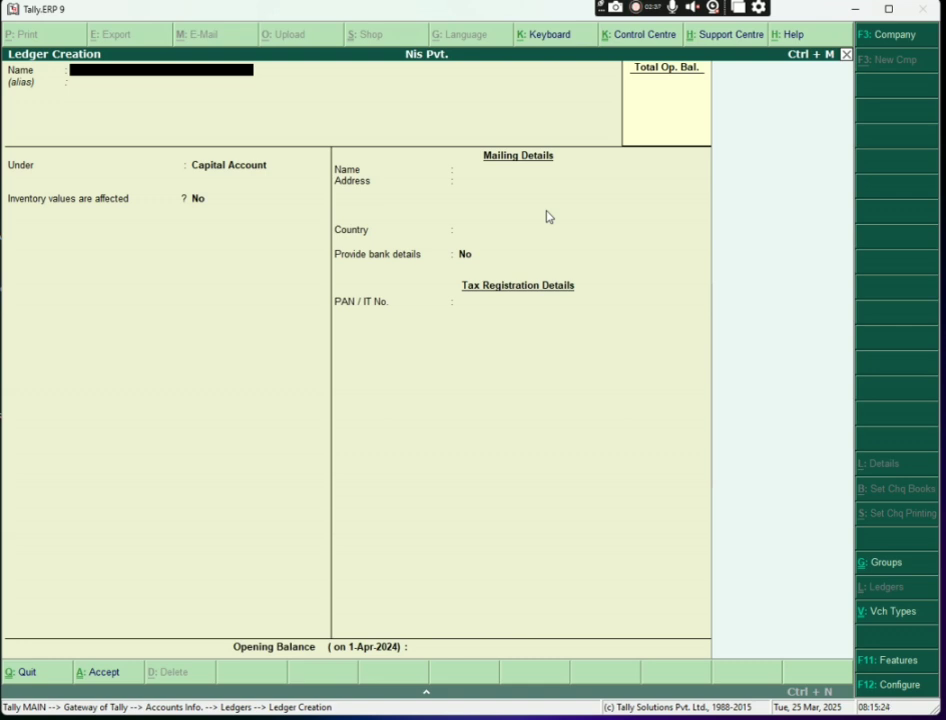
pyautogui.press('Escape')
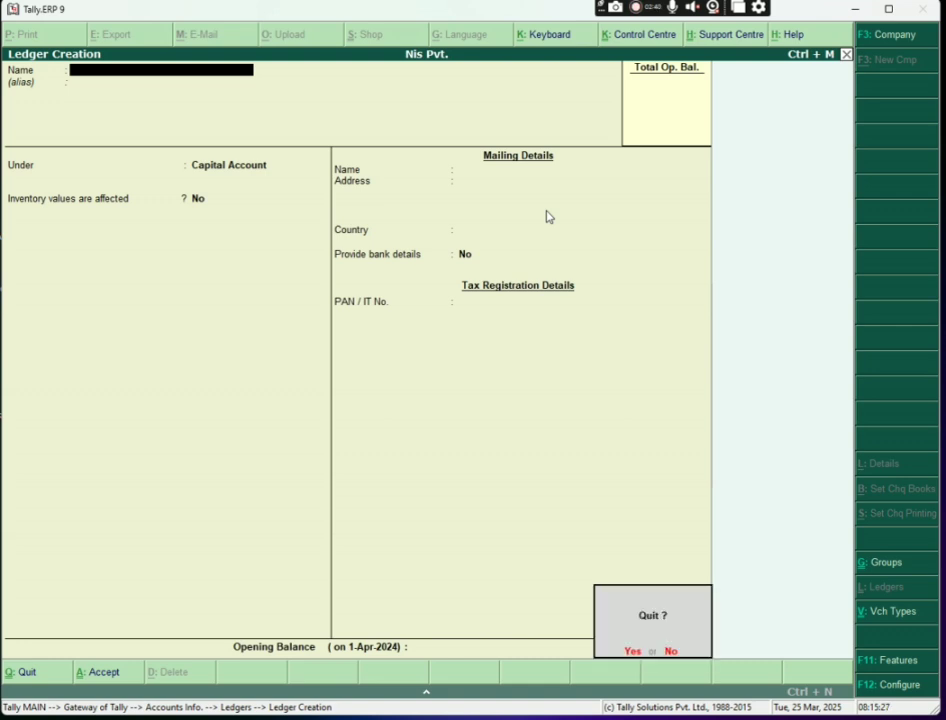
pyautogui.press('Return')
pyautogui.press('Escape')
# Display the List of Ledgers to verify Capital appears, then return to Gateway of Tally
pyautogui.press('Return')
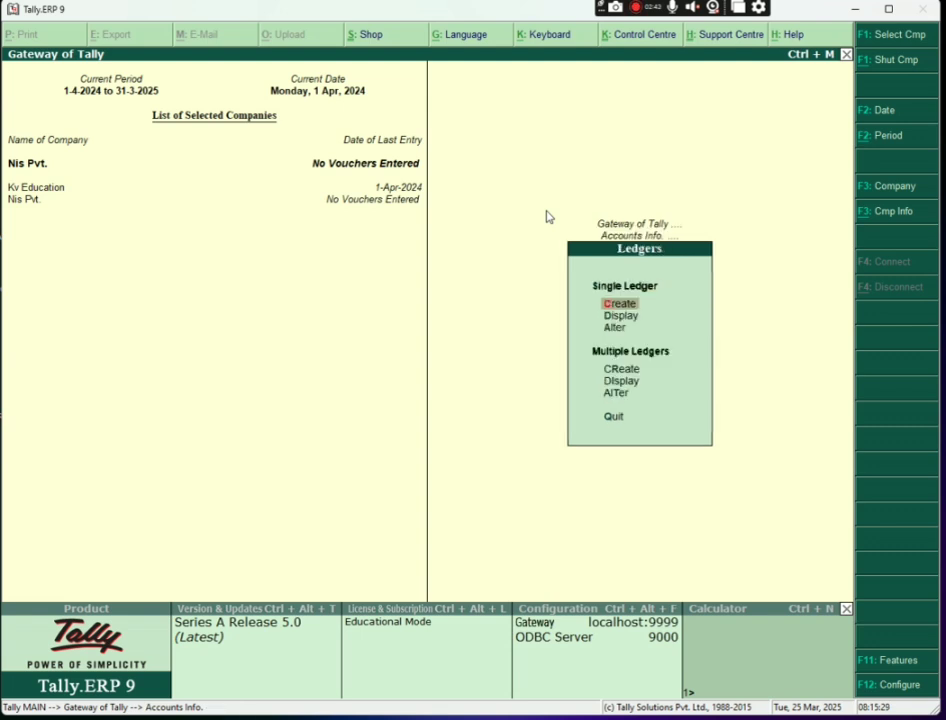
pyautogui.press('Down')
pyautogui.press('Return')
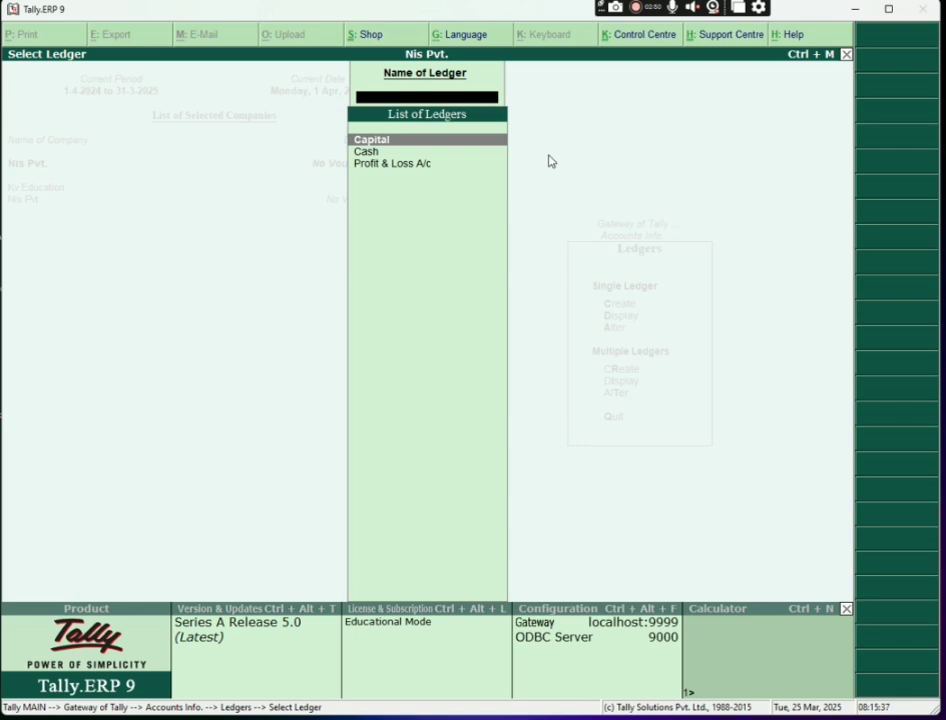
pyautogui.press('Escape')
pyautogui.press('Escape')
pyautogui.press('Escape')
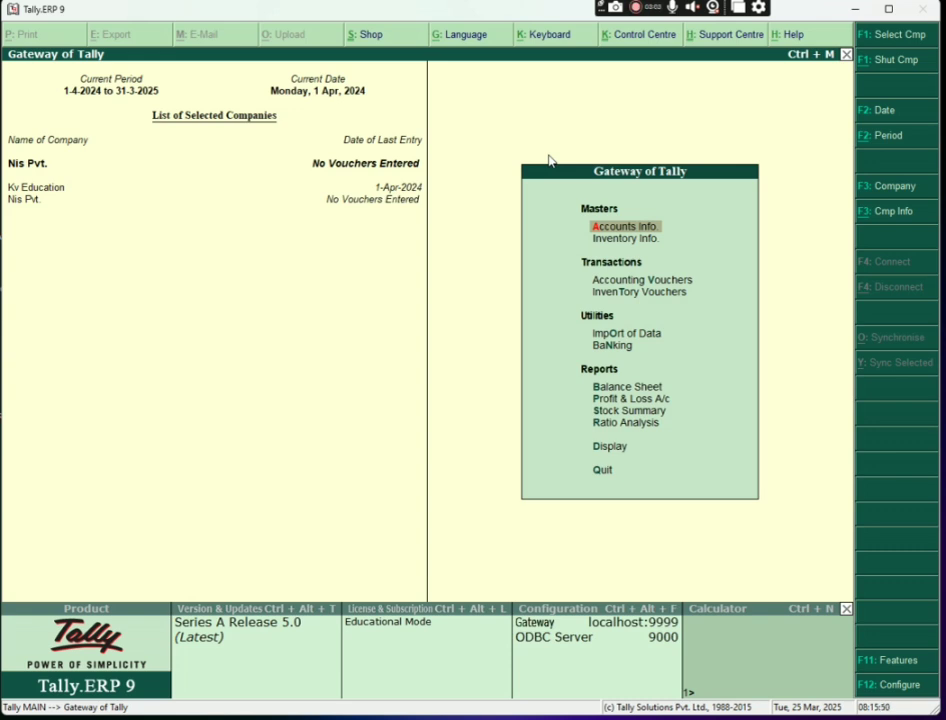
# Open Accounting Vouchers, landing on a blank Payment voucher No. 1 dated 1-Apr-2024
pyautogui.press('Down')
pyautogui.press('Down')
pyautogui.press('Down')
pyautogui.press('Up')
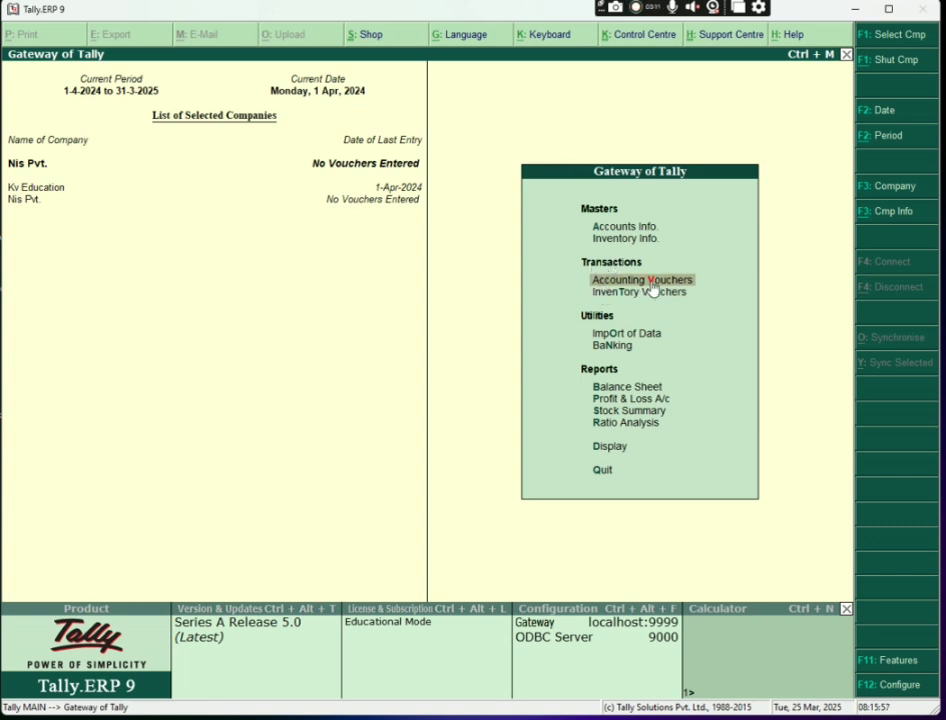
pyautogui.press('Return')
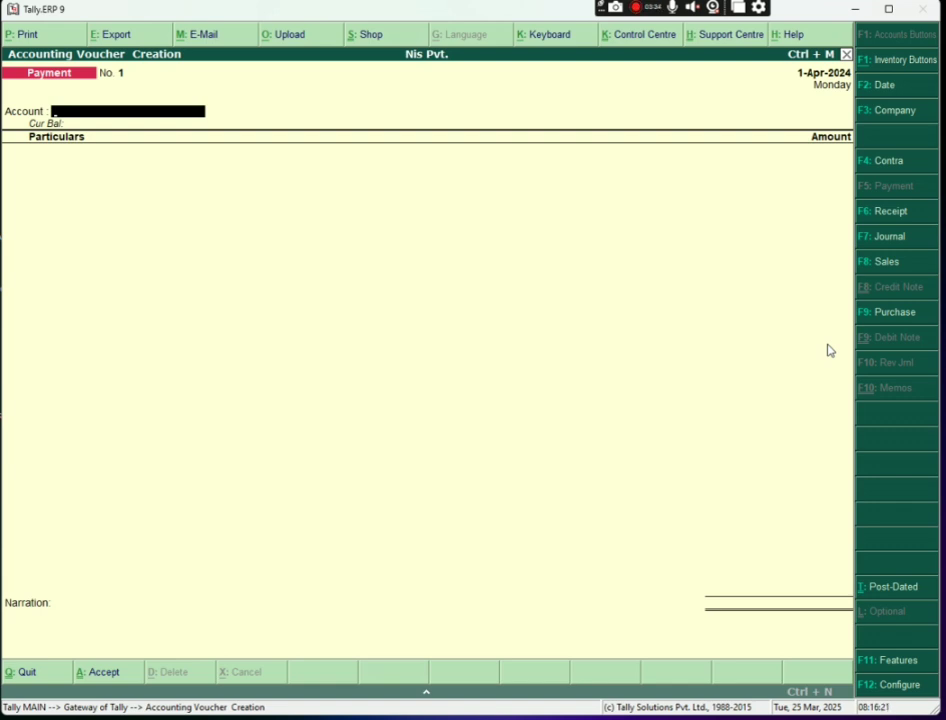
# Enter a Receipt voucher into Cash from Capital for 50,000 with narration 'business start'
pyautogui.click(889, 213)
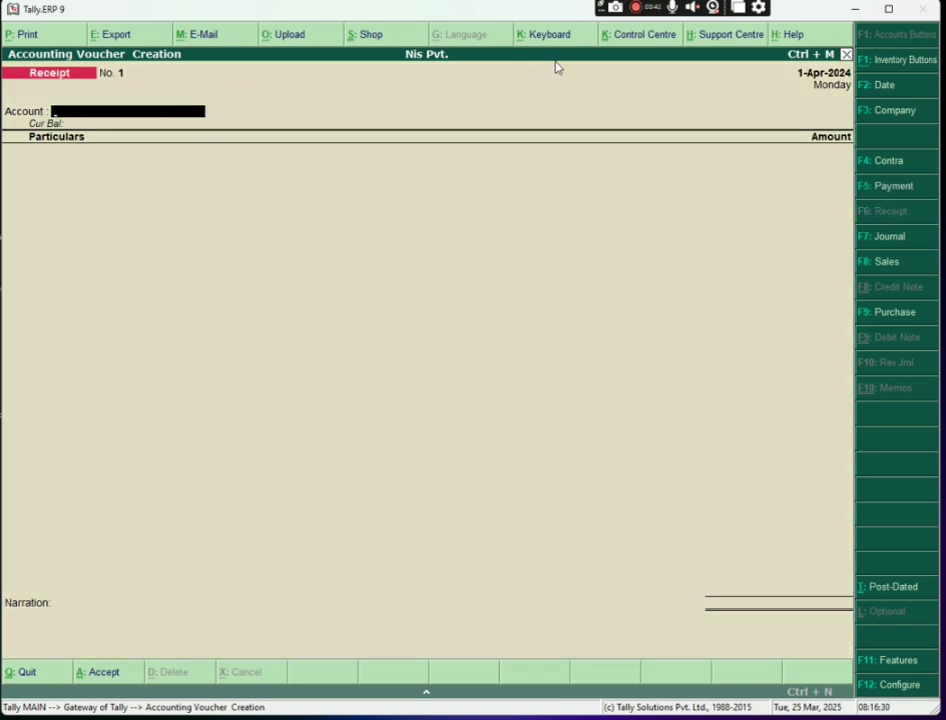
pyautogui.write('Ca')
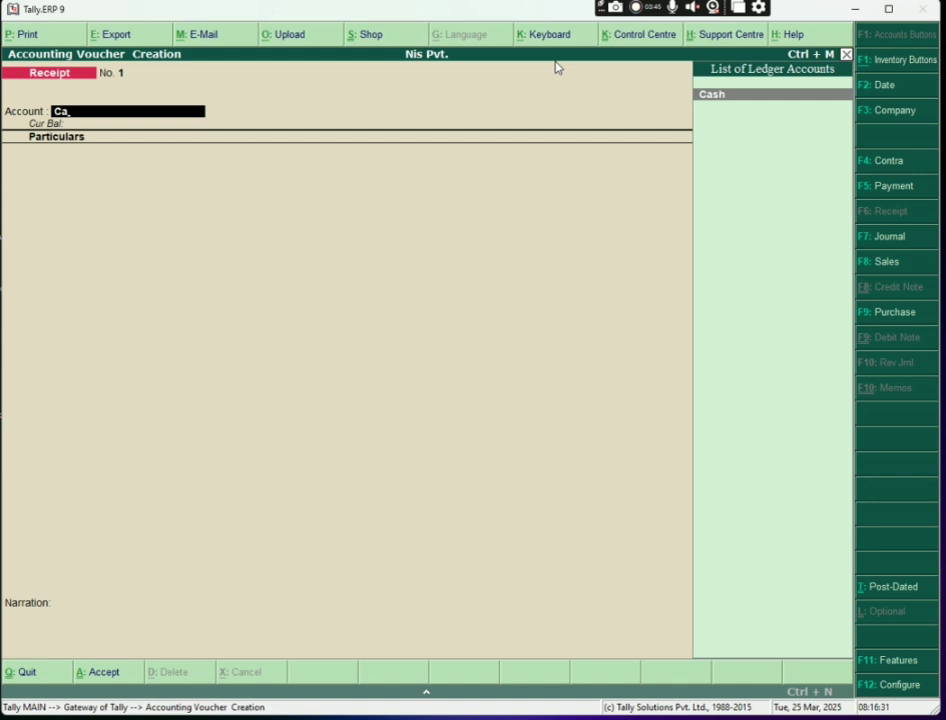
pyautogui.press('Return')
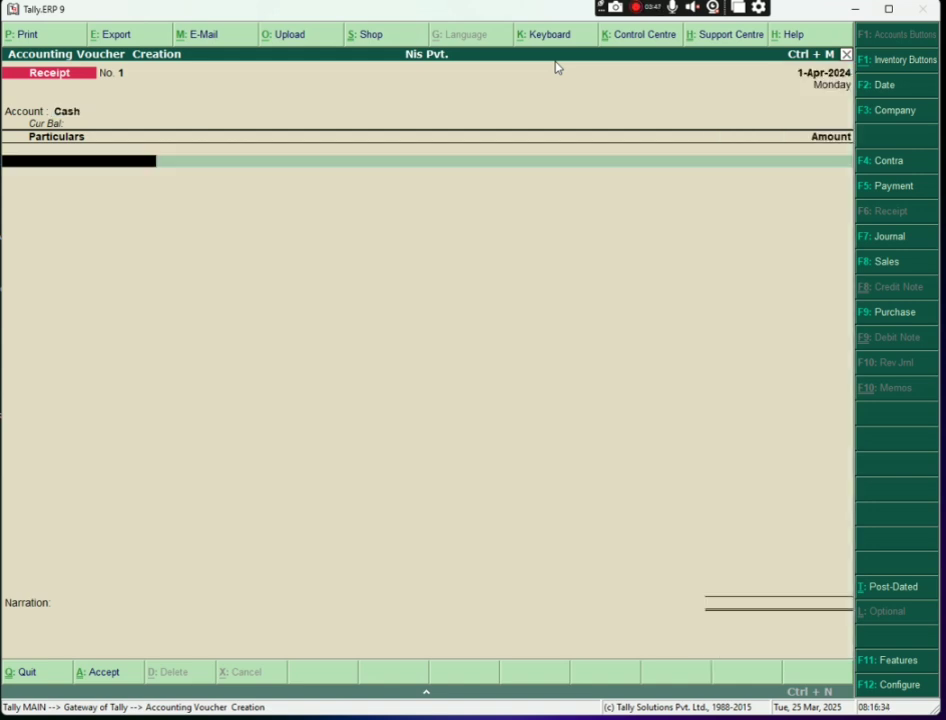
pyautogui.write('Ca')
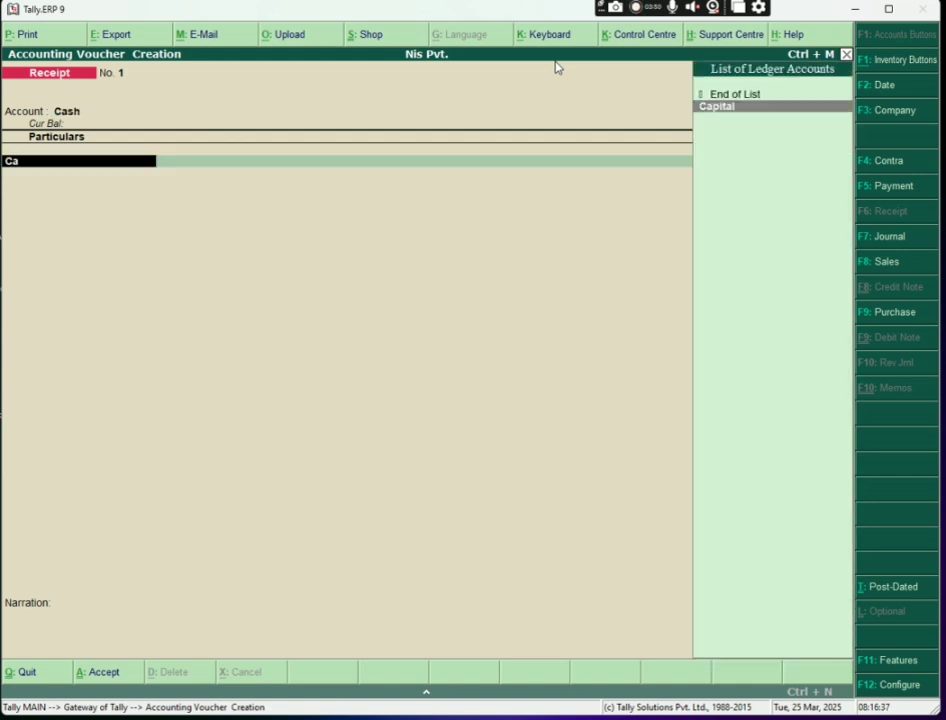
pyautogui.press('Return')
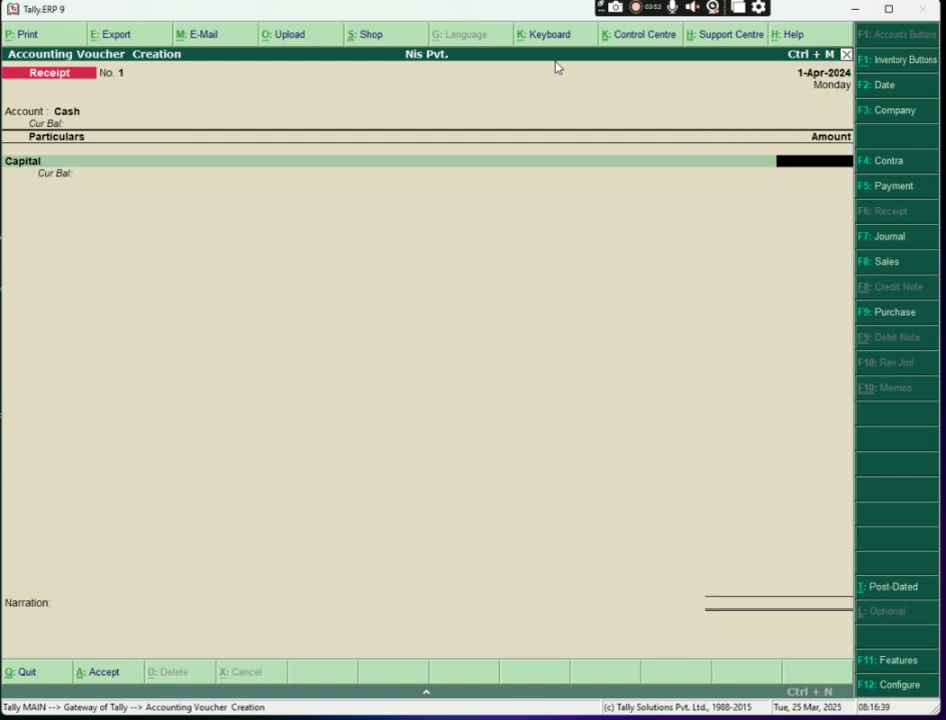
pyautogui.write('50000')
pyautogui.press('Return')
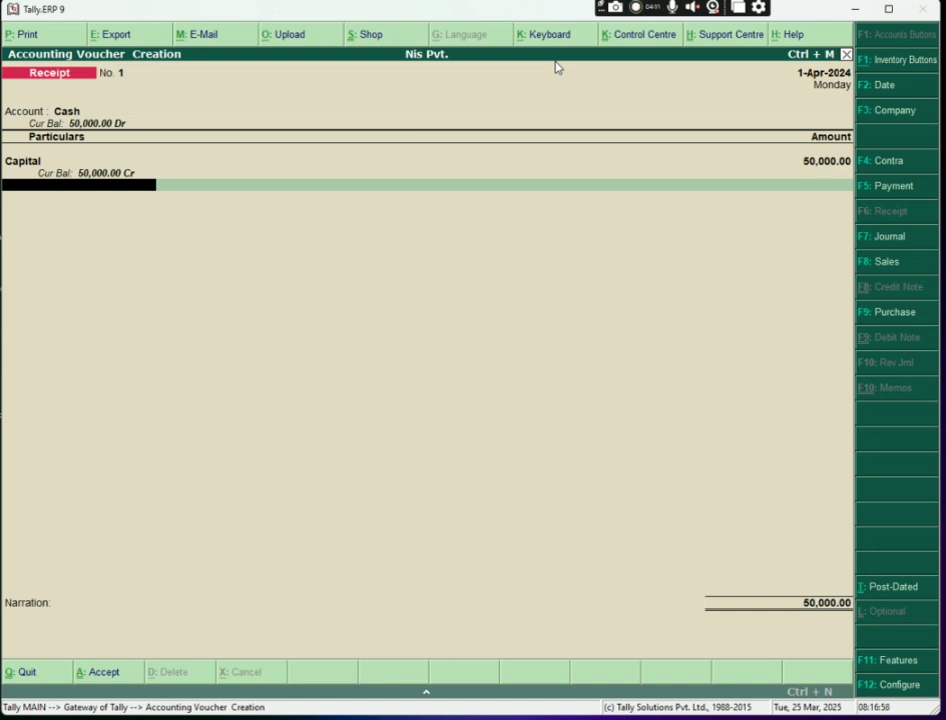
pyautogui.press('Return')
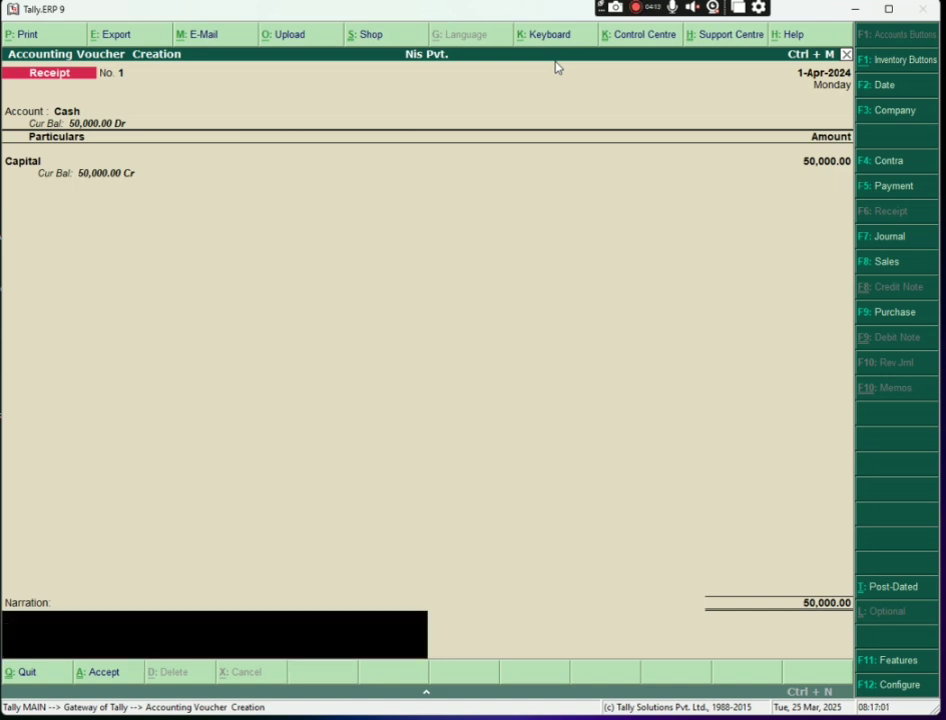
pyautogui.write('business start')
# Save Receipt No. 1, reopen it, and view its print preview
pyautogui.press('Return')
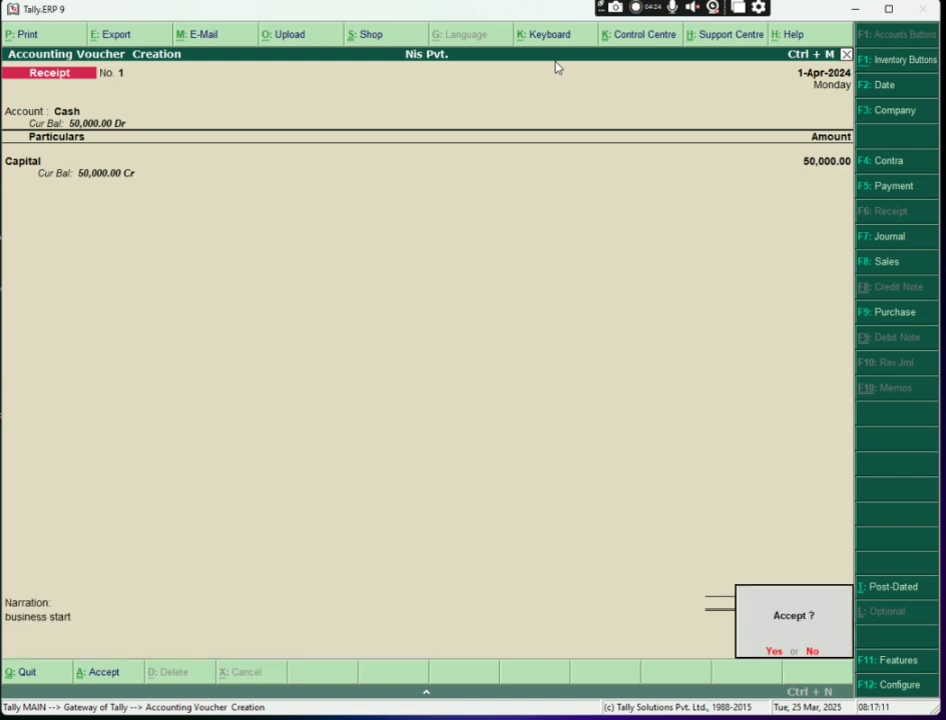
pyautogui.press('Return')
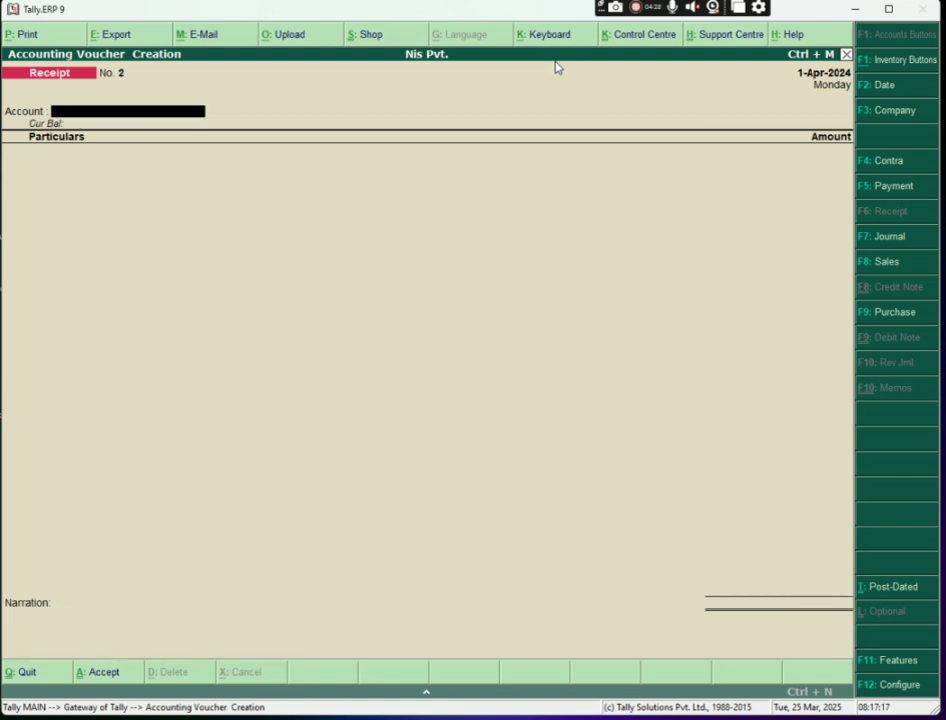
pyautogui.press('pageup')
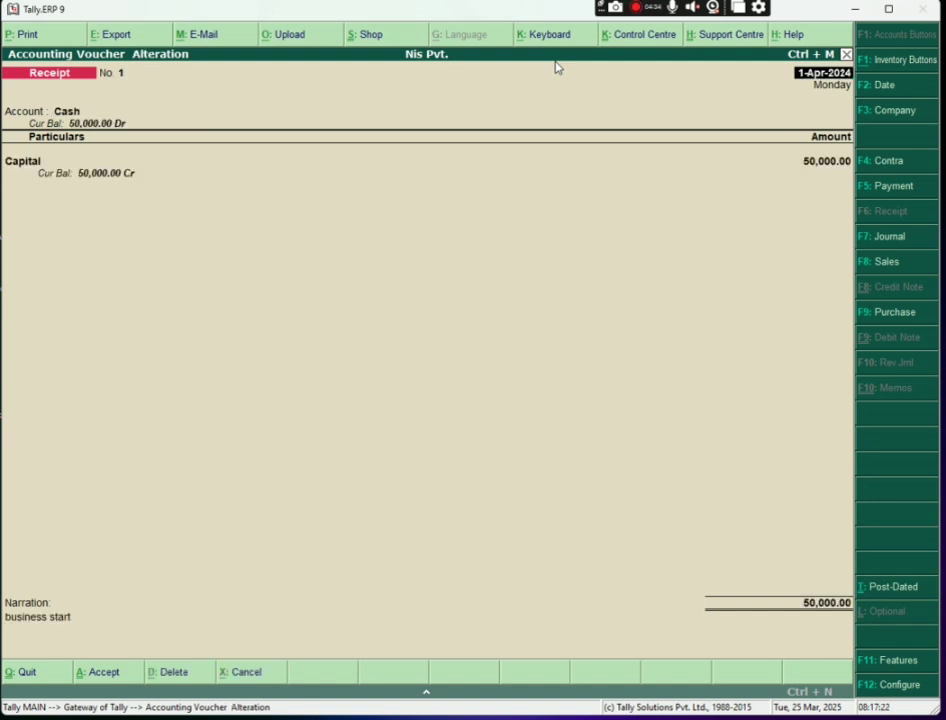
pyautogui.hotkey('alt', 'p')
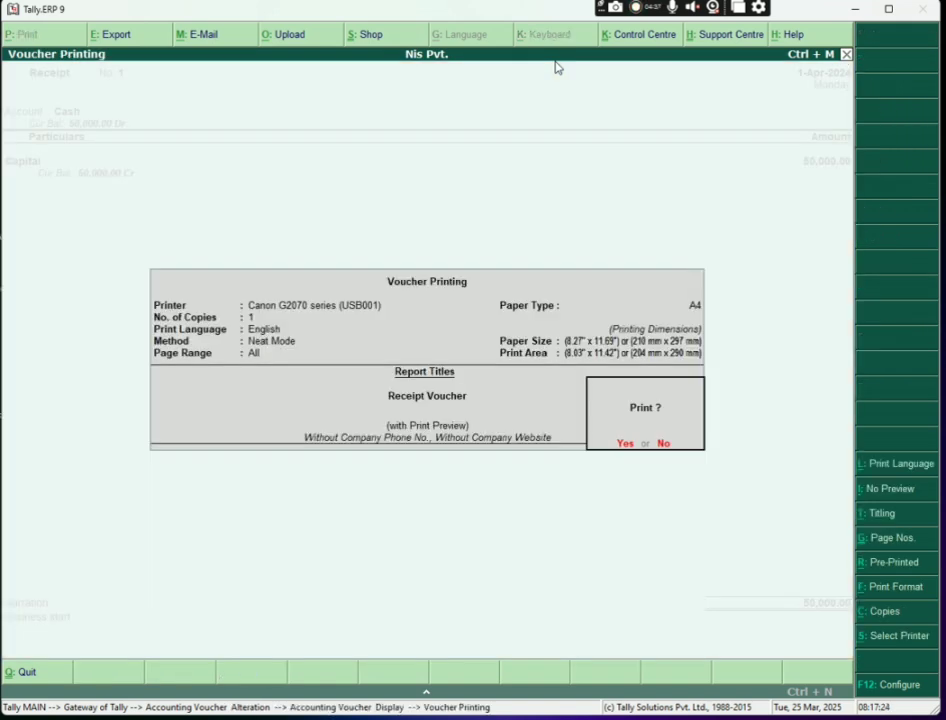
pyautogui.press('Return')
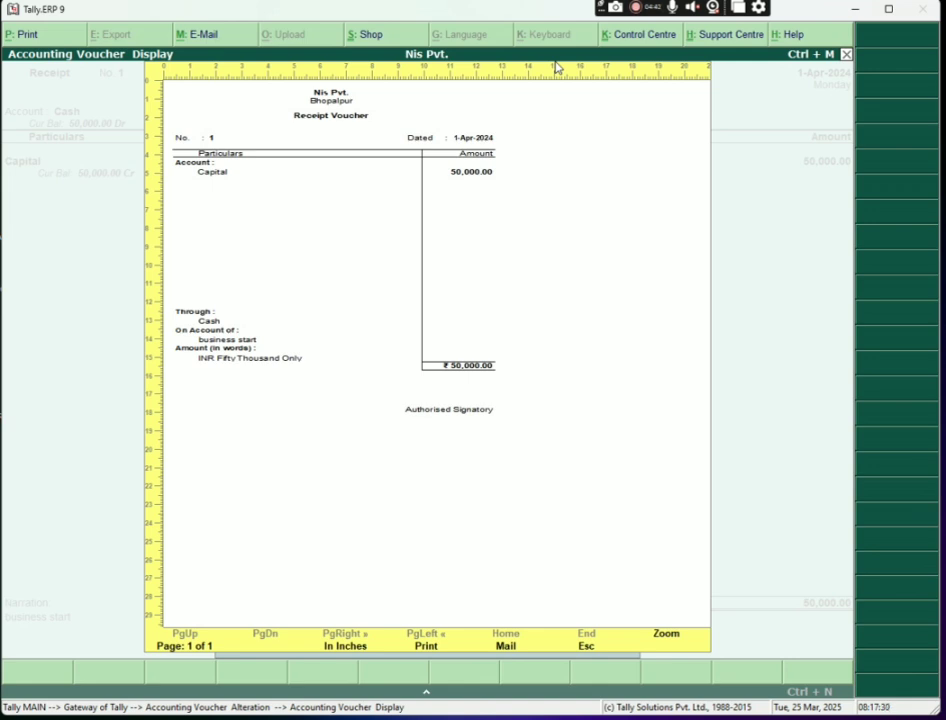
pyautogui.hotkey('alt', 'p')
pyautogui.press('Escape')
# Return to Gateway of Tally and open the Balance Sheet showing 50,000.00 on both sides
pyautogui.press('Escape')
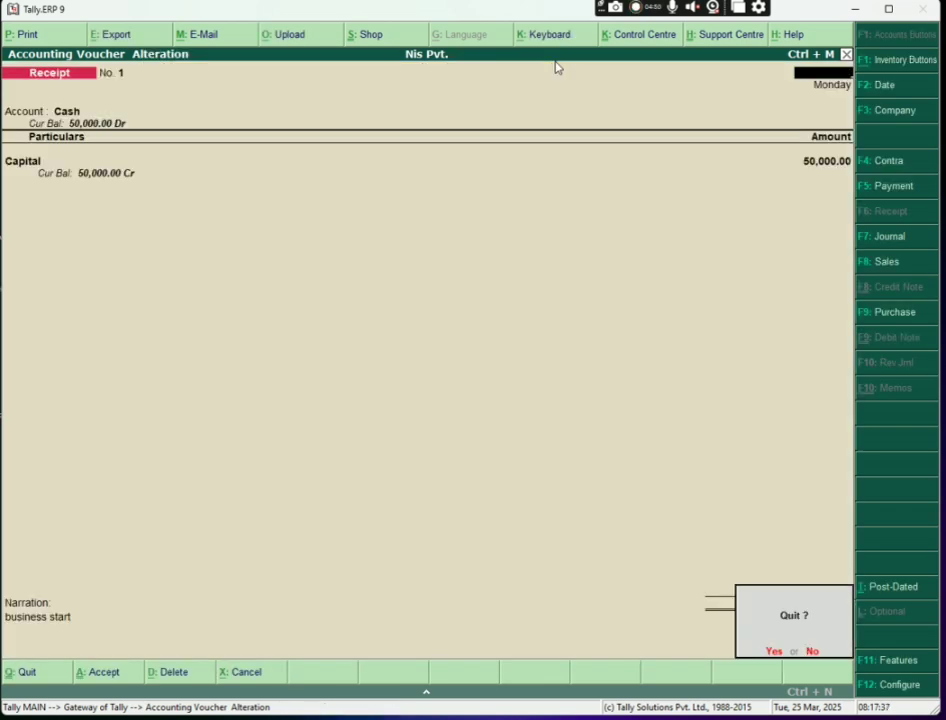
pyautogui.press('Return')
pyautogui.press('Escape')
pyautogui.press('Return')
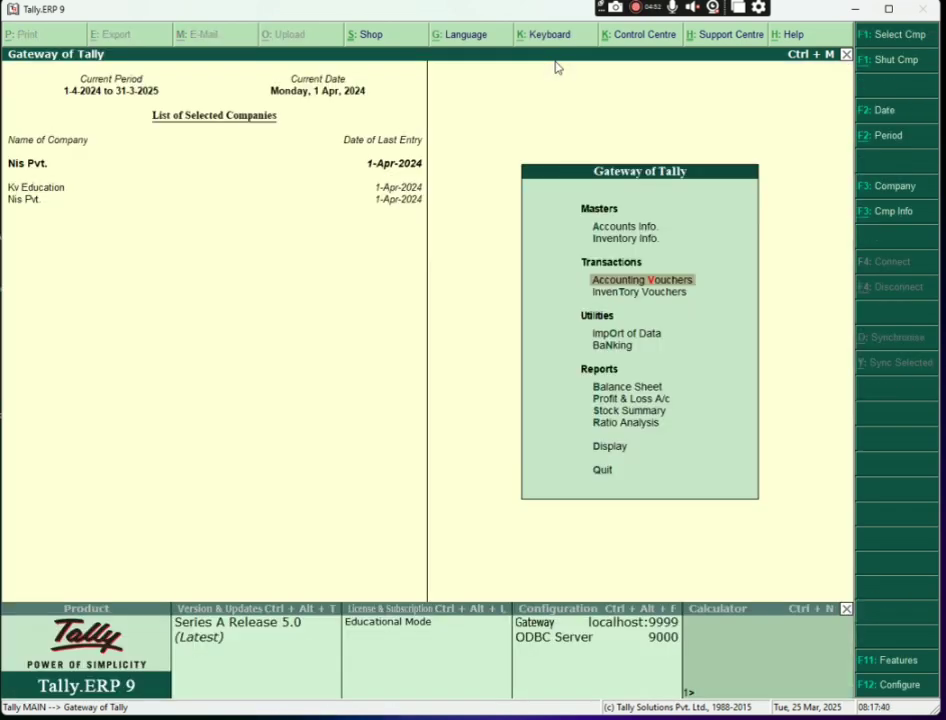
pyautogui.press('Down')
pyautogui.press('Down')
pyautogui.press('Down')
pyautogui.press('Down')
pyautogui.press('Escape')
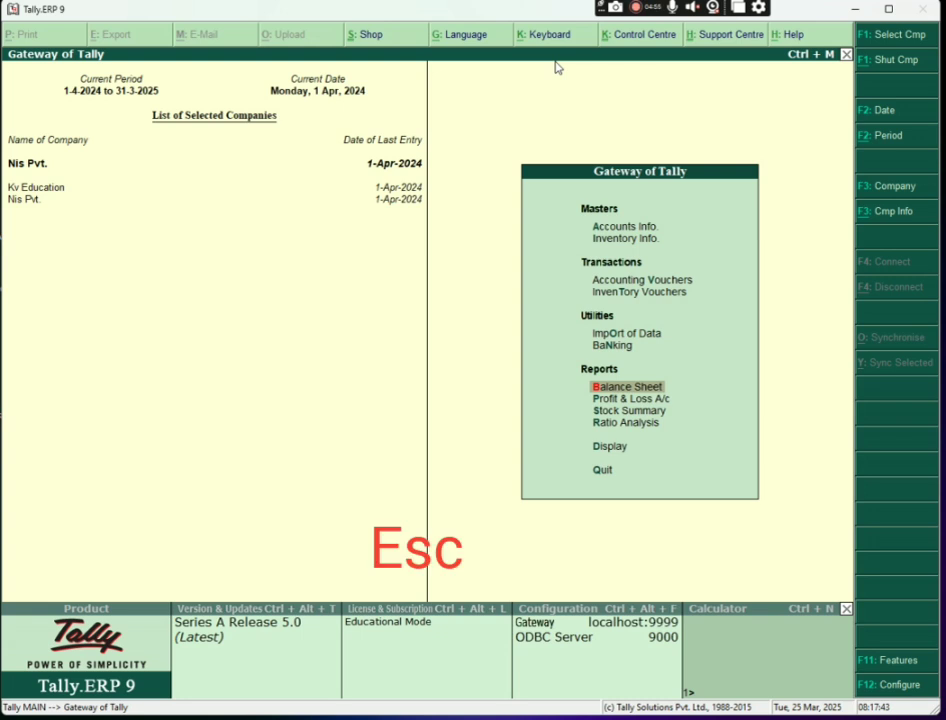
pyautogui.press('Return')
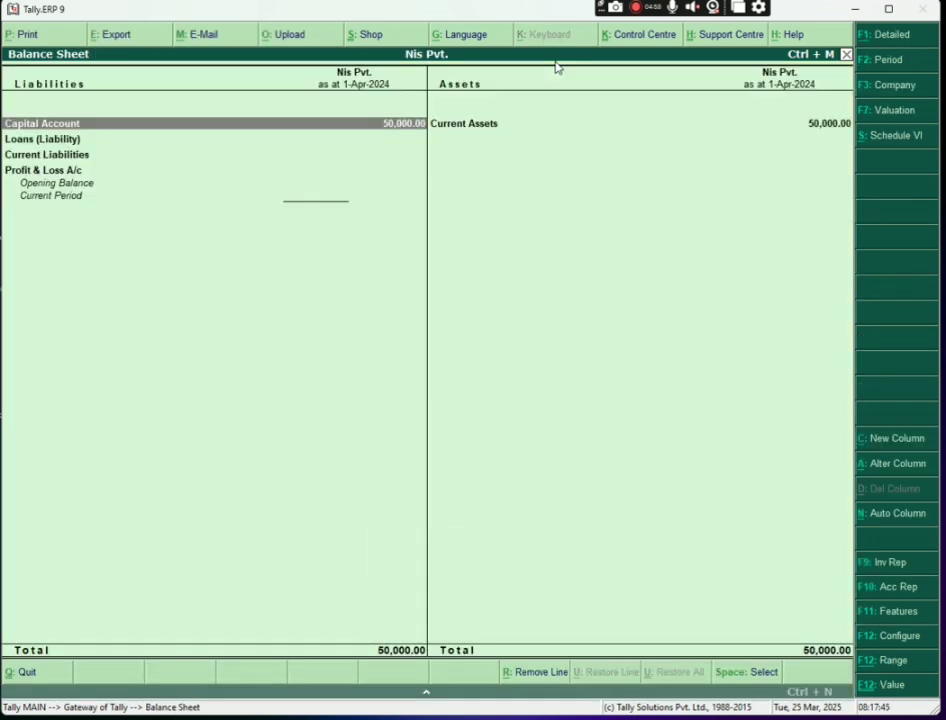